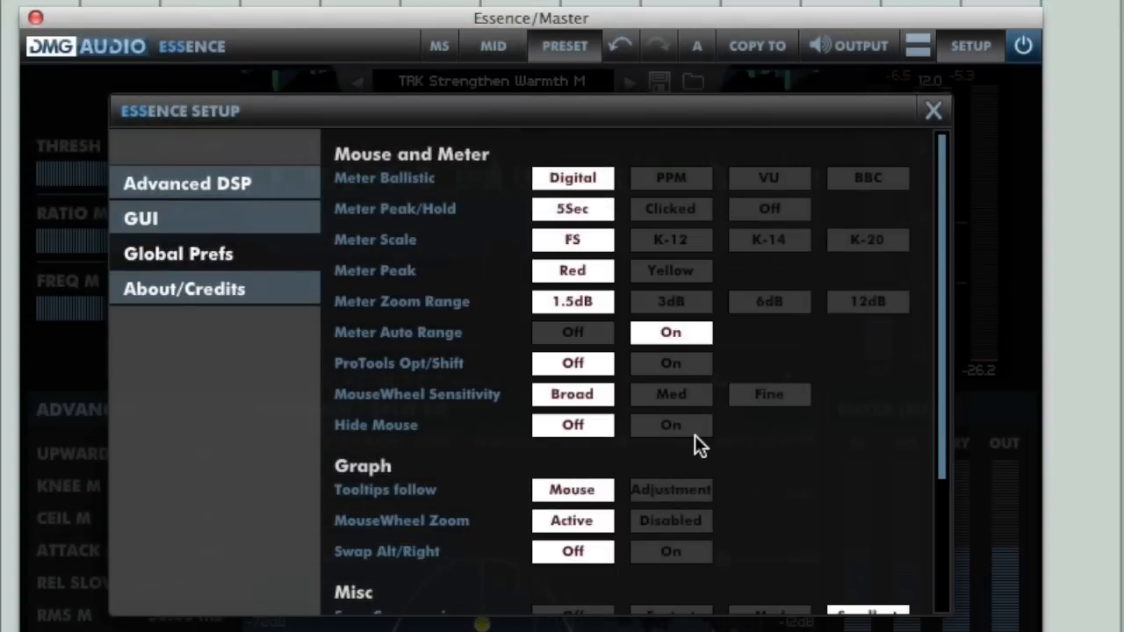
Step: In the global preferences, turn Hide Mouse on and make the graph tooltips follow the adjustment
left_click(693, 430)
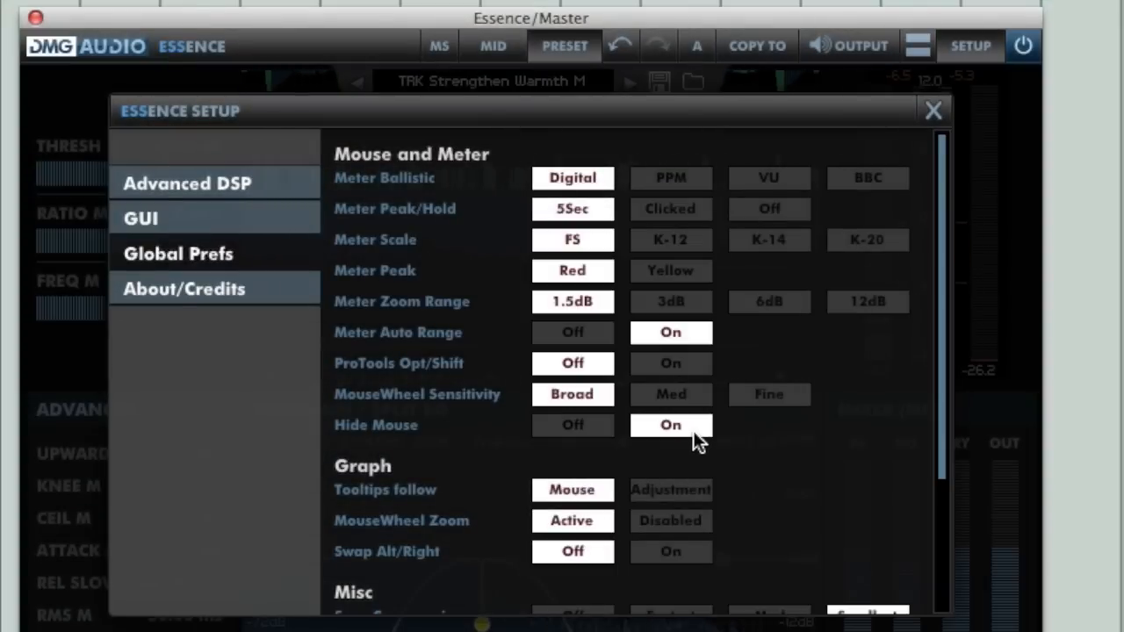
left_click(694, 490)
scroll(807, 507, "down", 3)
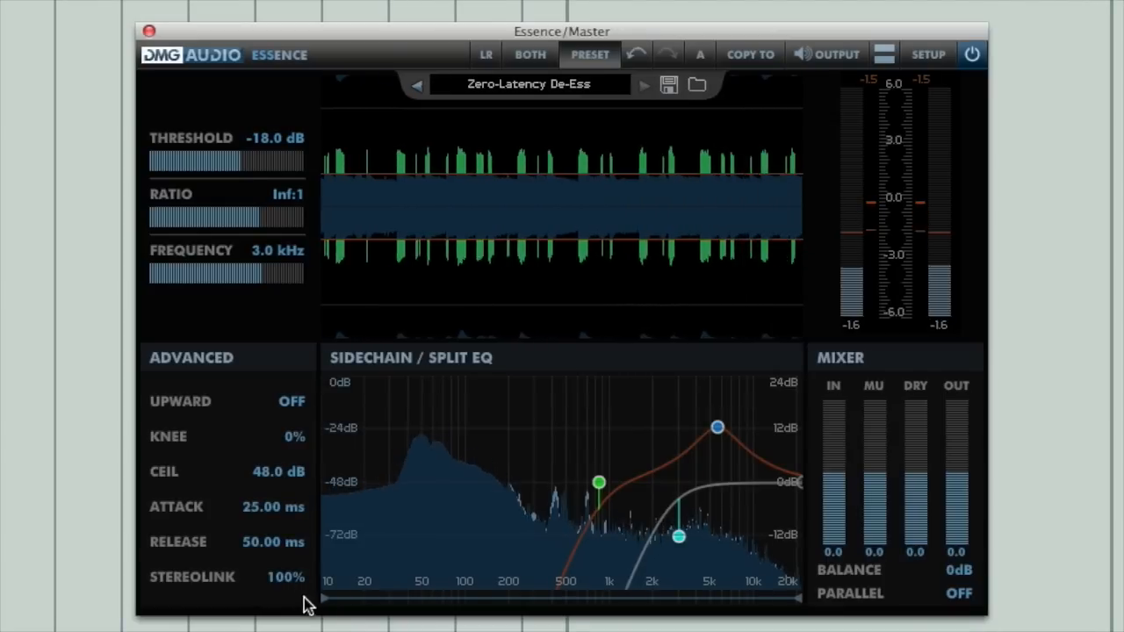
Step: Narrow the sidechain EQ's displayed frequency range from both ends, starting at about 100 Hz, and nudge the warmth preset's split band slightly higher
left_click_drag(327, 605, 468, 611)
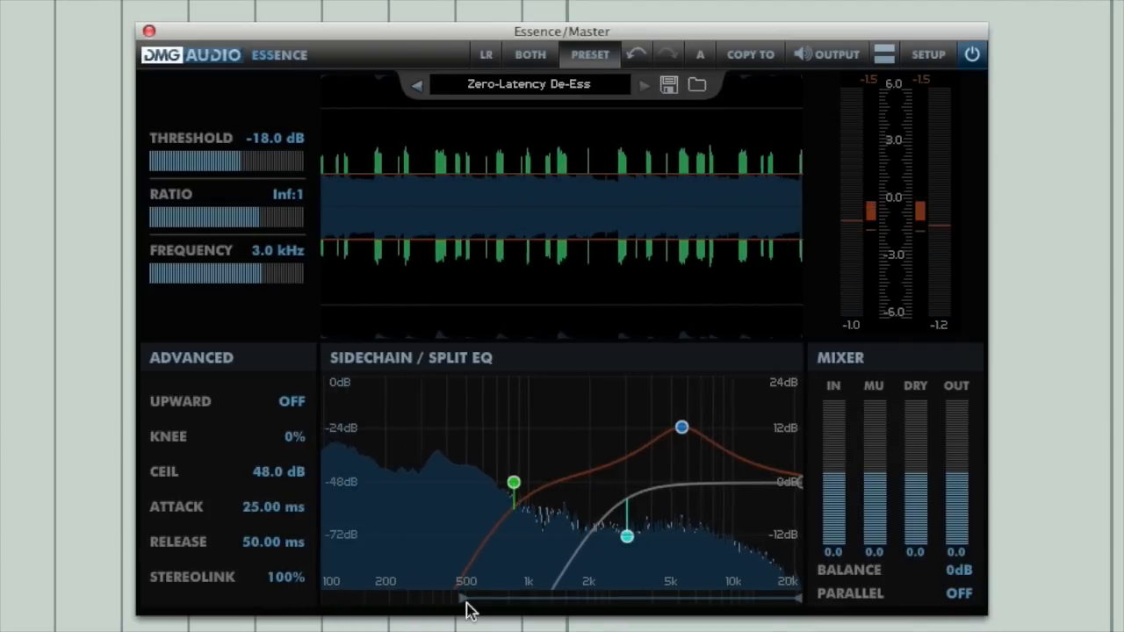
left_click_drag(806, 612, 712, 604)
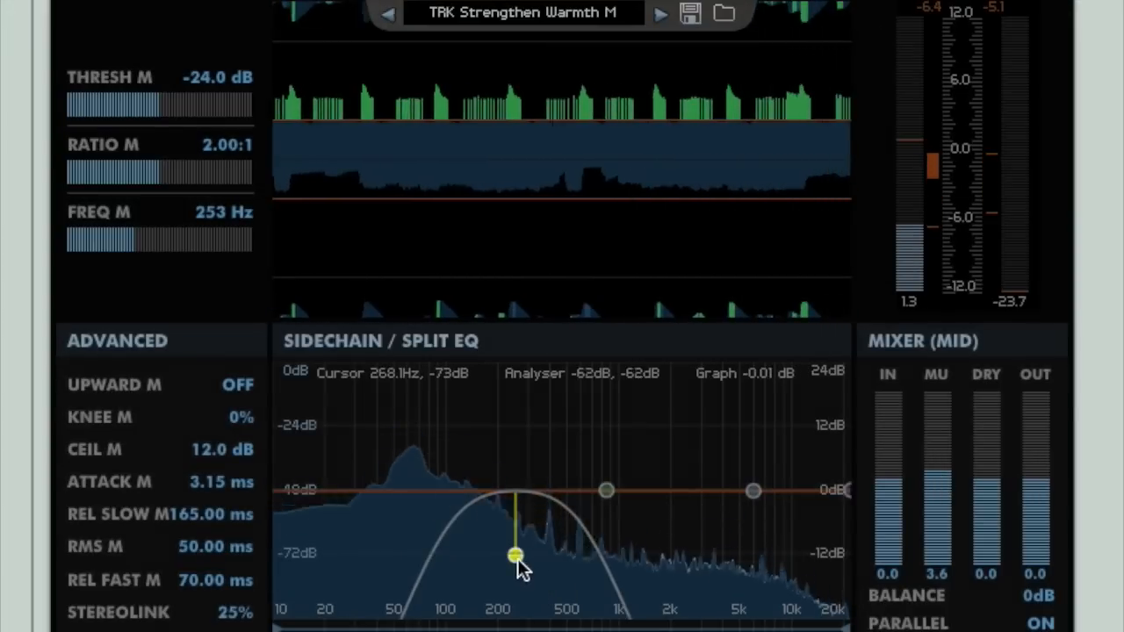
mouse_move(517, 557)
left_click_drag(515, 554, 520, 555)
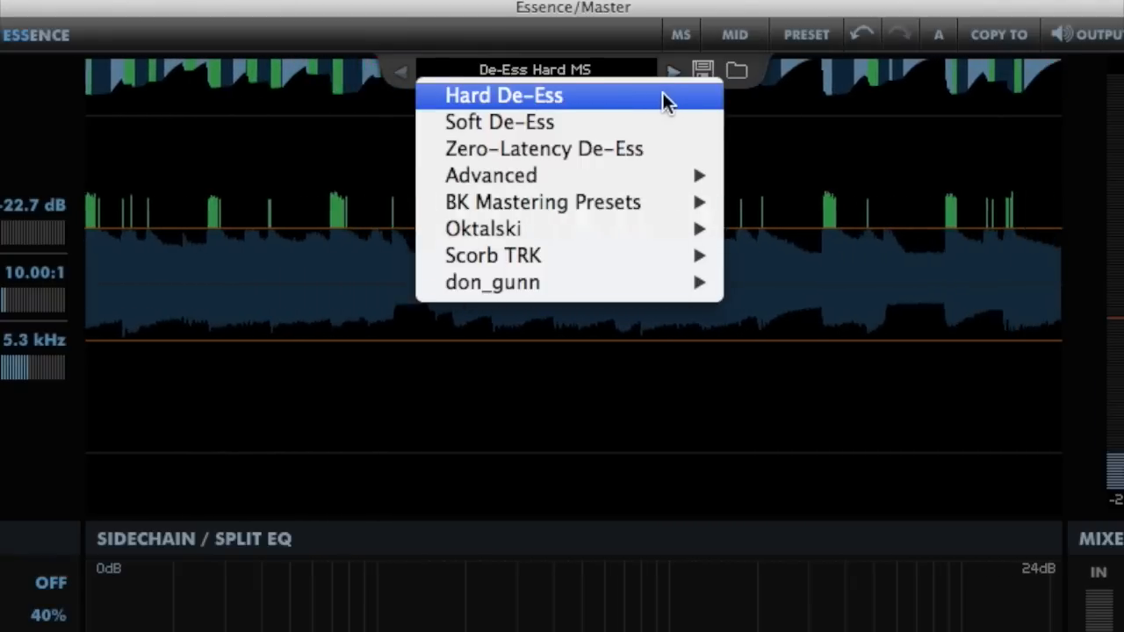
Step: Browse the preset folders Advanced, BK Mastering Presets and Oktalski
mouse_move(682, 176)
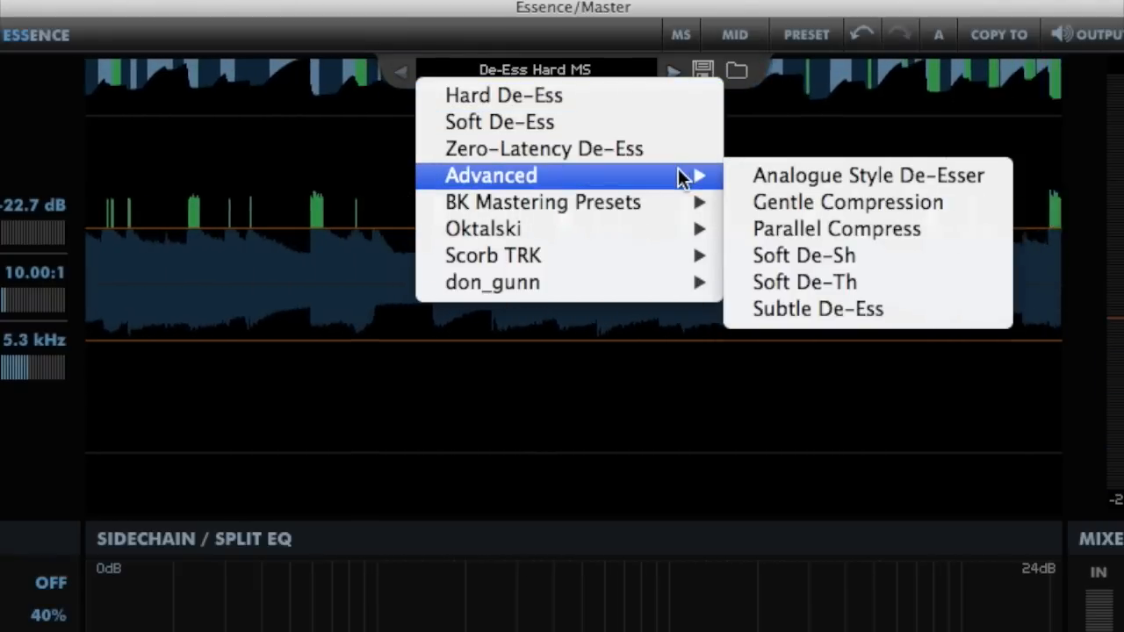
mouse_move(664, 199)
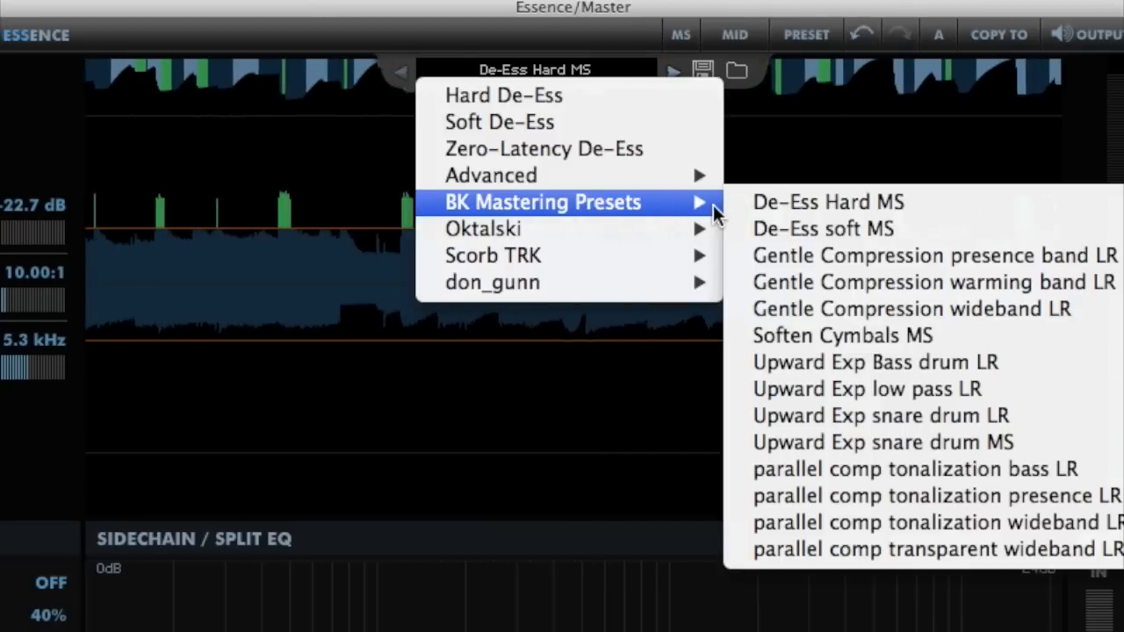
mouse_move(647, 230)
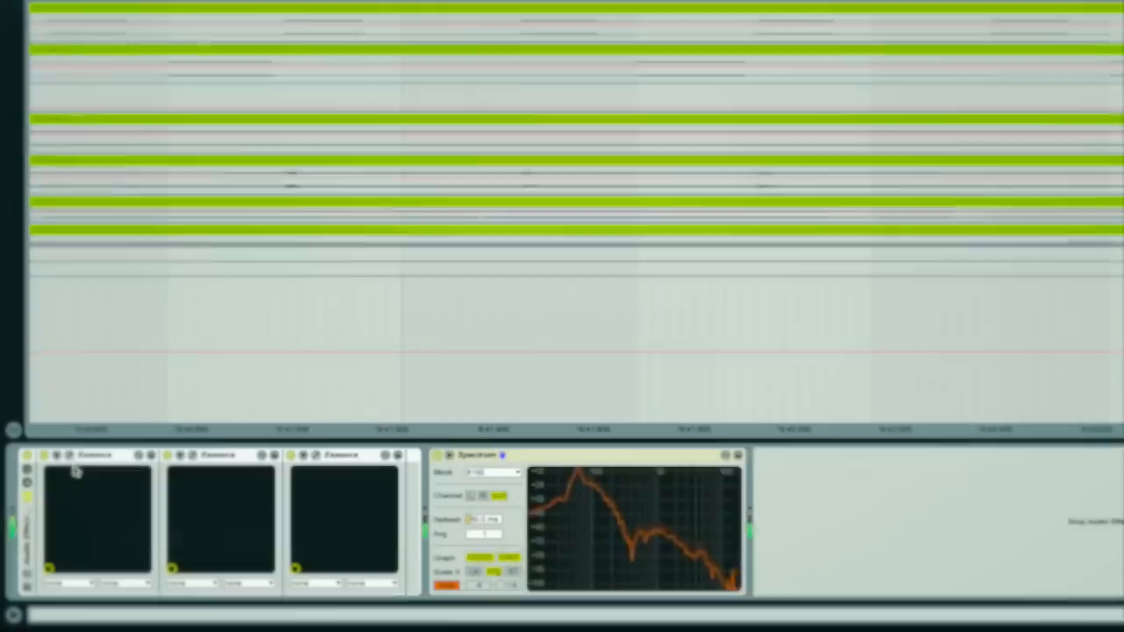
Step: Open the plug-in windows of the three Essence instances in the Kick track's effect chain
left_click(69, 455)
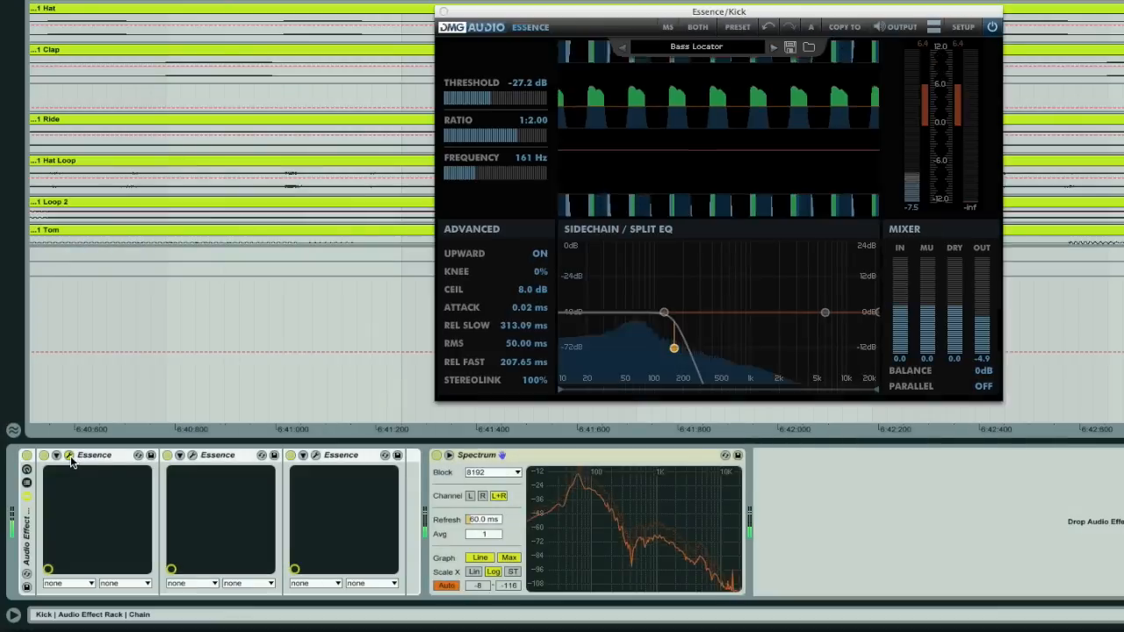
left_click(192, 456)
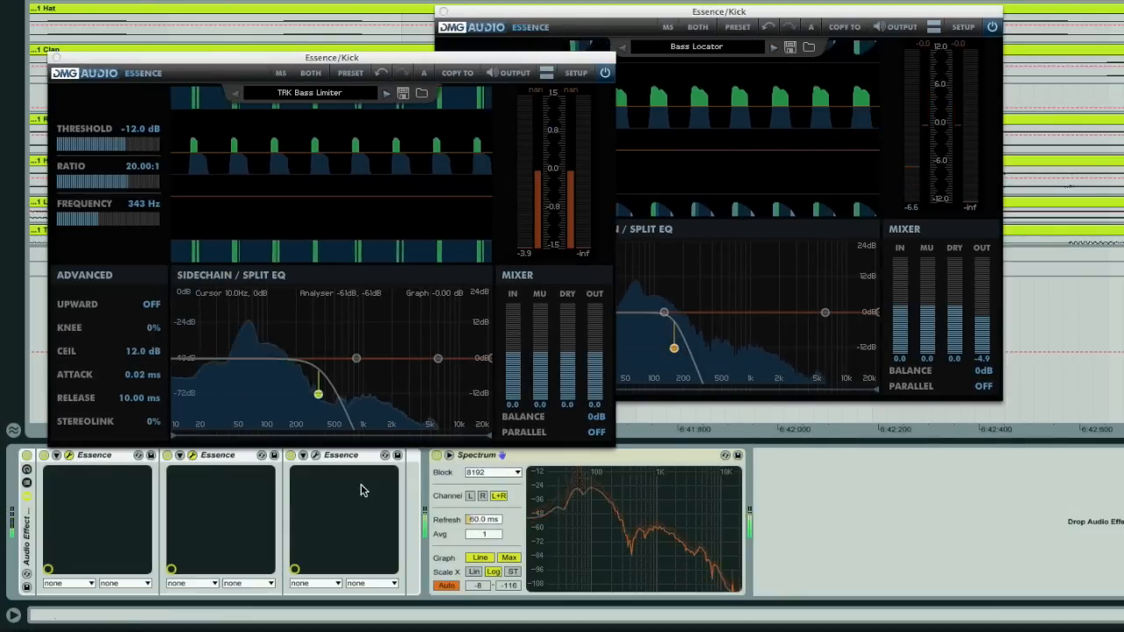
left_click(315, 456)
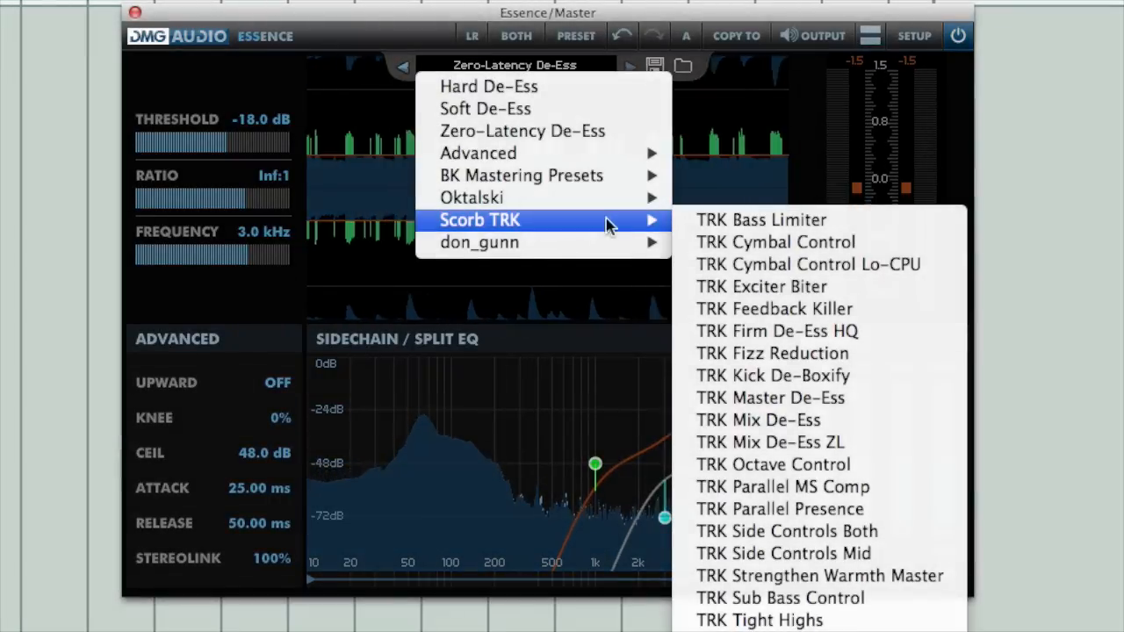
Step: Load the TRK Parallel Presence preset from the Scorb TRK folder on the Master instance
left_click(925, 511)
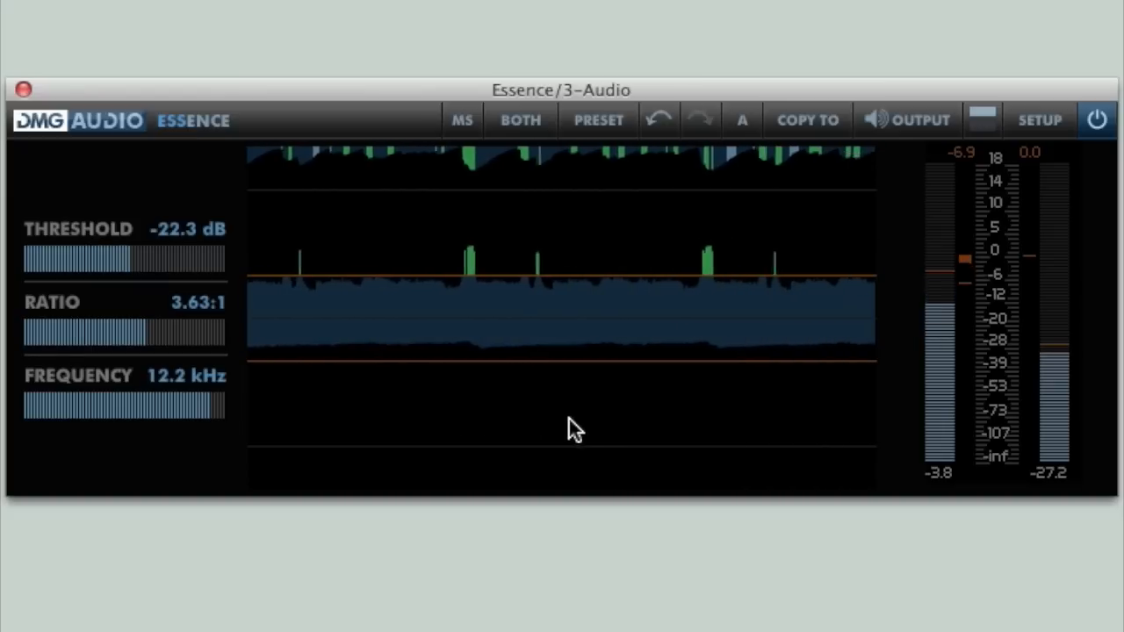
Step: Fine-tune the 3-Audio instance to a threshold of -24.6 dB and a ratio of 3.88:1, keeping the frequency at 12.2 kHz
mouse_move(212, 411)
left_mouse_down()
mouse_move(198, 410)
mouse_move(211, 406)
left_mouse_up()
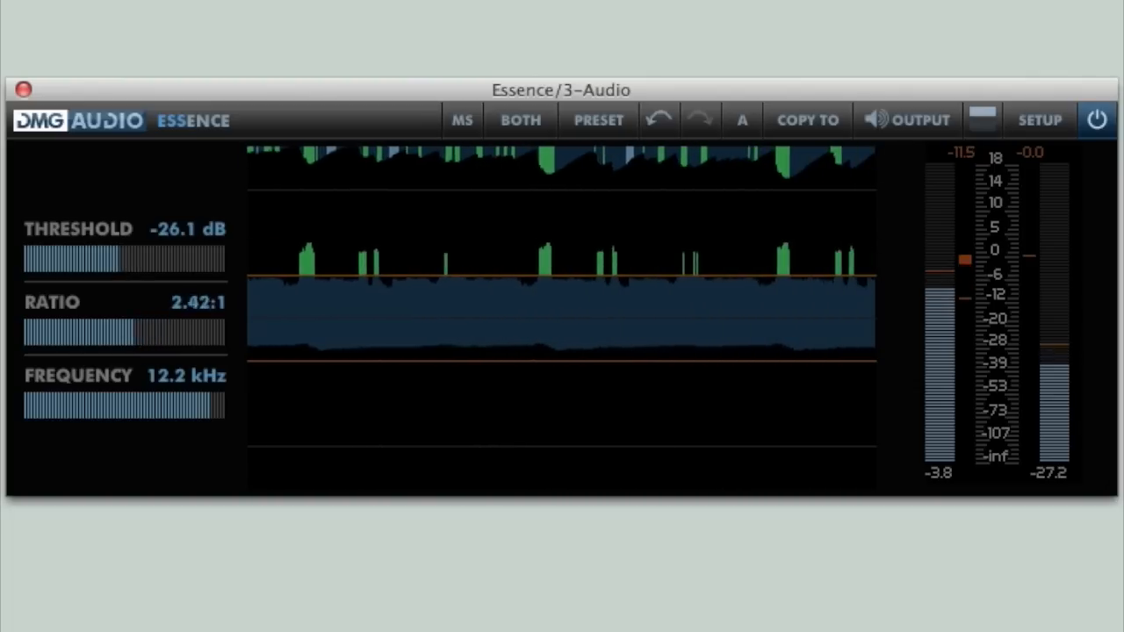
mouse_move(209, 409)
left_mouse_down()
mouse_move(200, 409)
mouse_move(209, 411)
left_mouse_up()
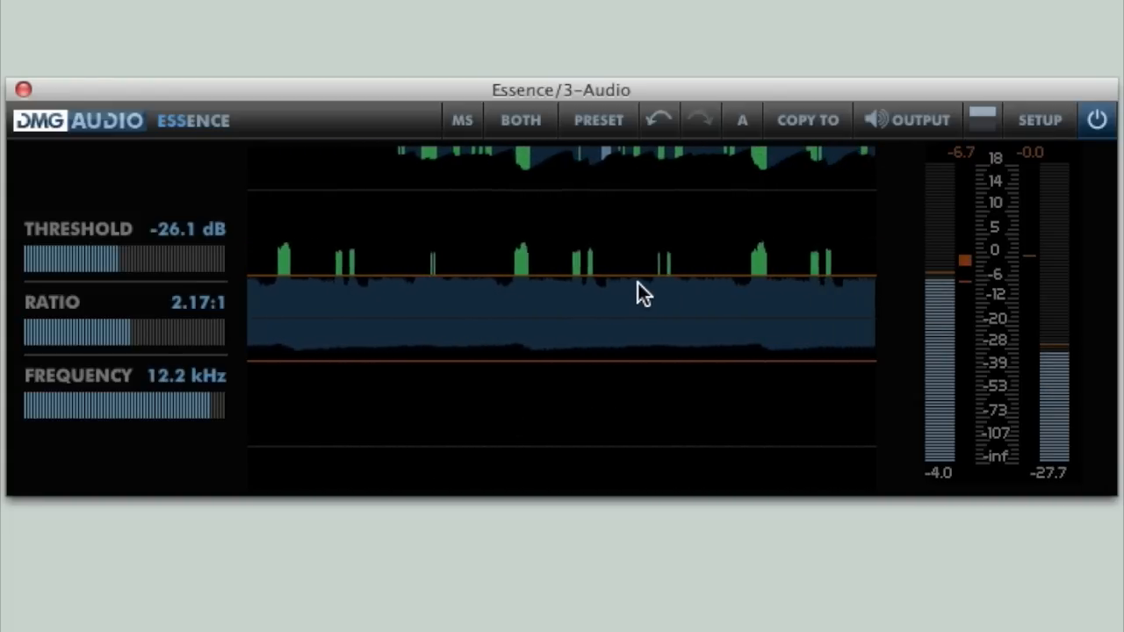
left_click_drag(635, 276, 612, 283)
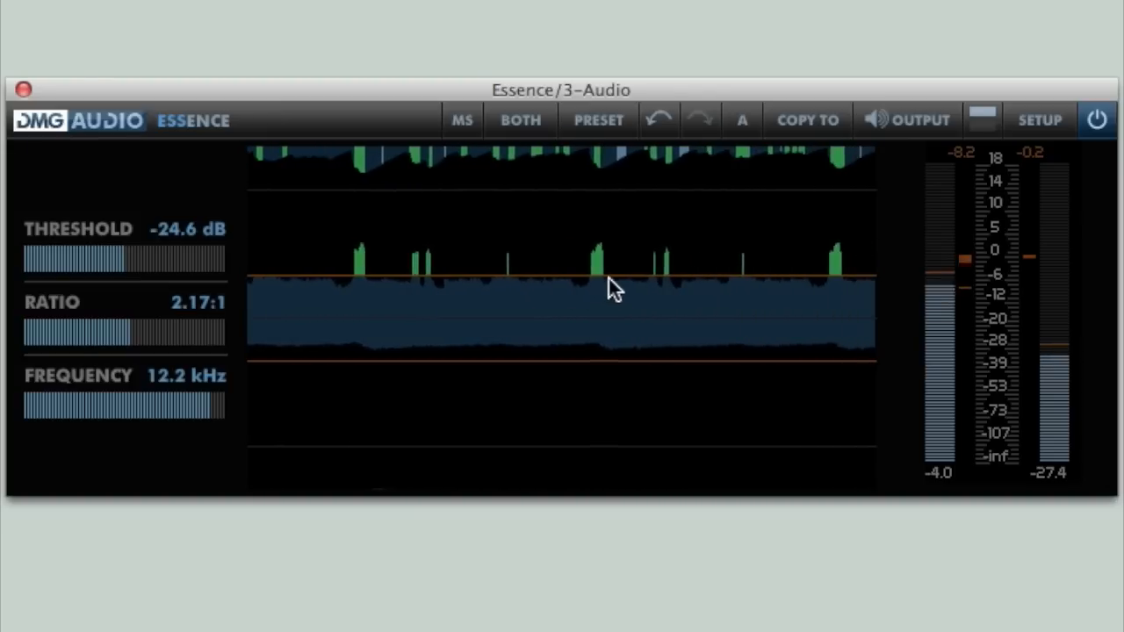
mouse_move(624, 167)
left_mouse_down()
mouse_move(624, 180)
mouse_move(624, 164)
left_mouse_up()
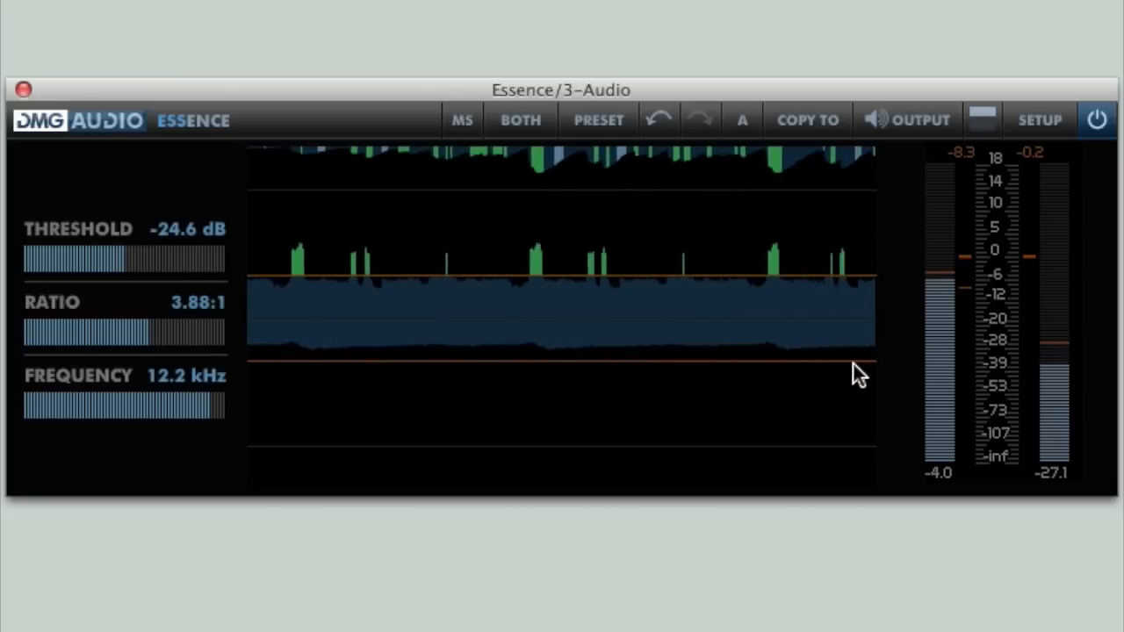
left_click(969, 327)
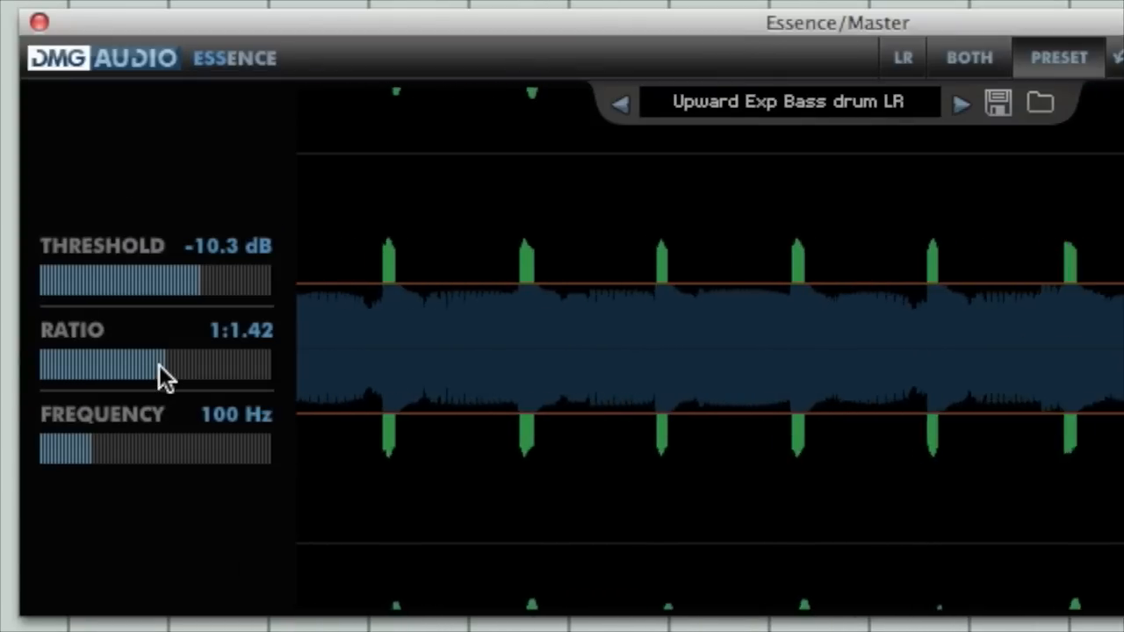
Step: Set the ratio of the Upward Exp Bass drum LR preset to 1:1.53
left_click_drag(159, 364, 173, 364)
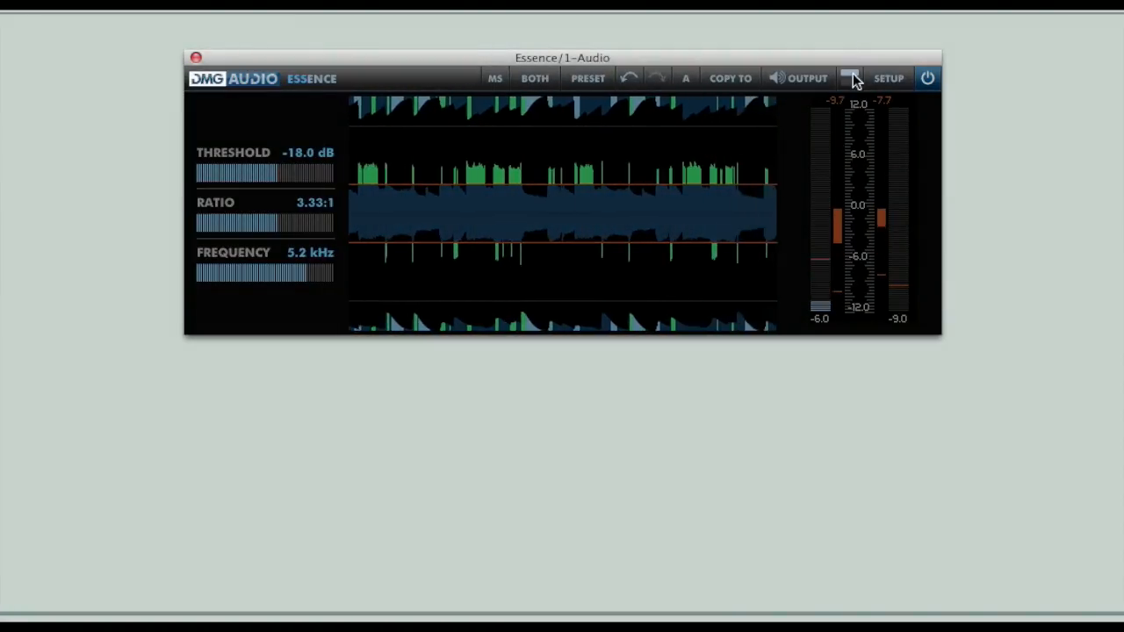
Step: Move the low-pass split band in the sidechain EQ to 249 Hz
left_click(847, 78)
left_click_drag(697, 507, 711, 507)
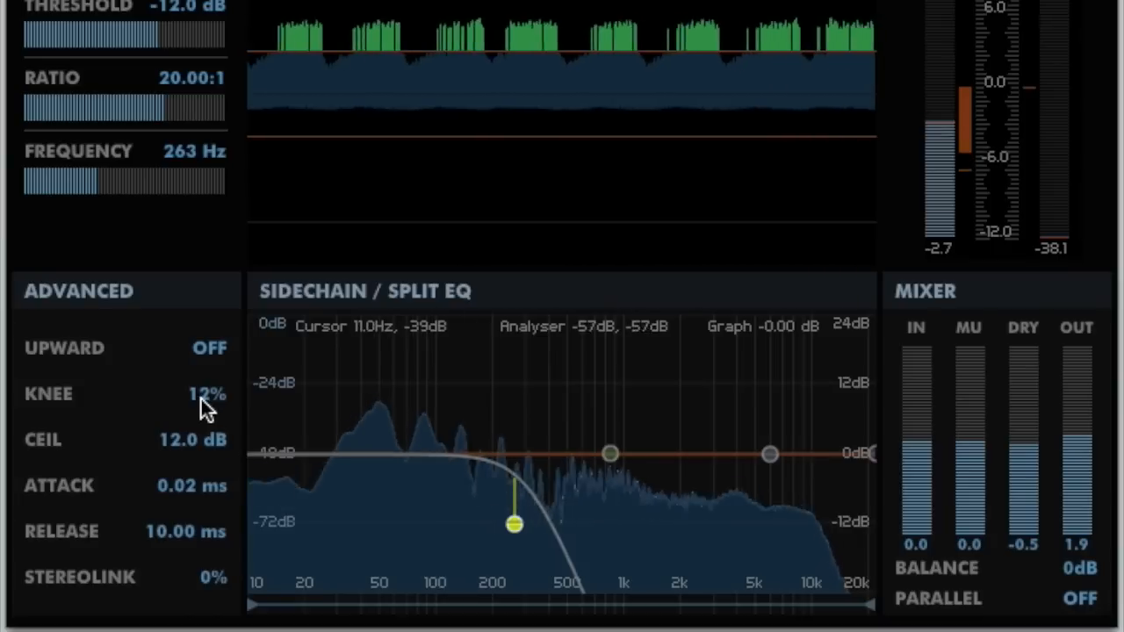
left_click_drag(318, 406, 326, 405)
left_click_drag(515, 524, 510, 524)
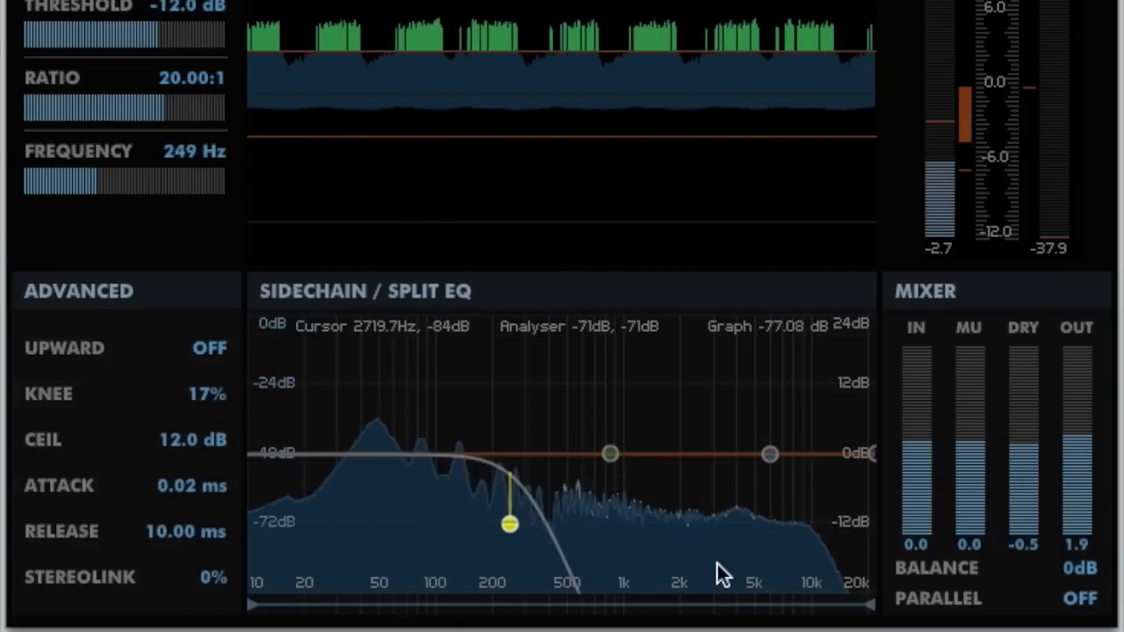
Step: Raise the mixer's Dry level to 5.0 dB and mute the dry signal
left_click_drag(1029, 447, 1029, 421)
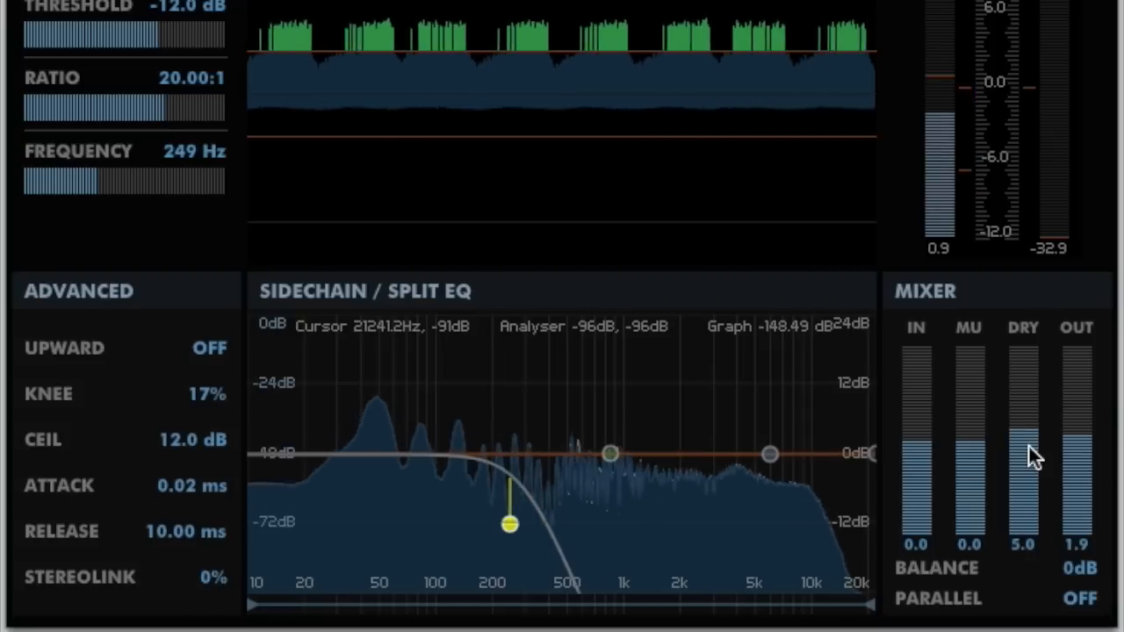
left_click(1029, 330)
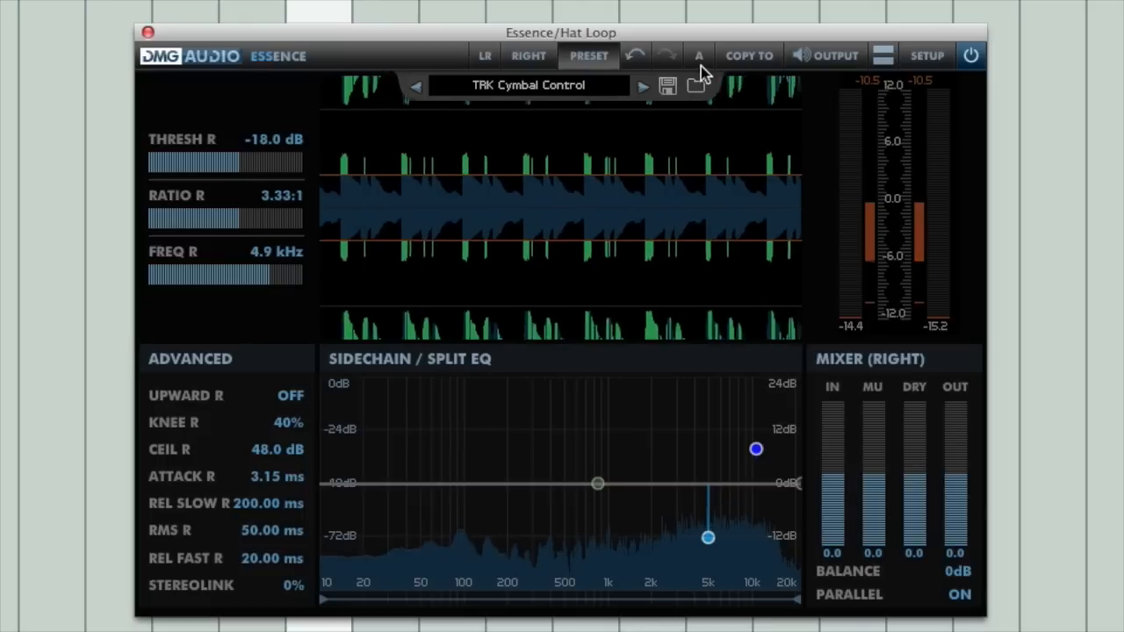
Step: Switch the Hat Loop instance from settings slot A to slot B
left_click(699, 58)
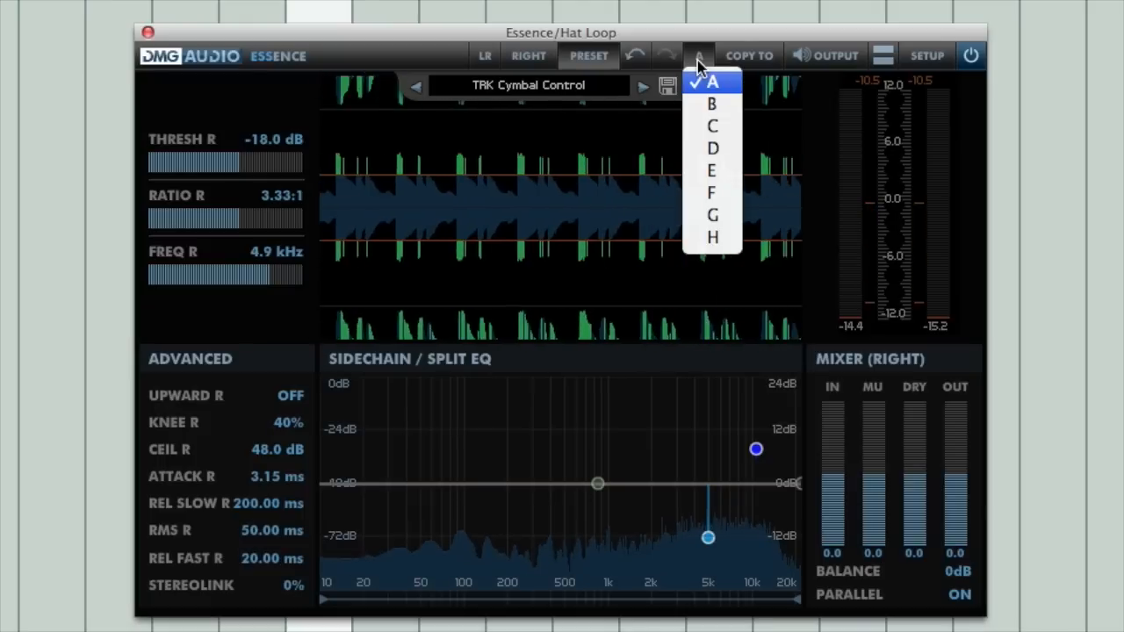
left_click(720, 109)
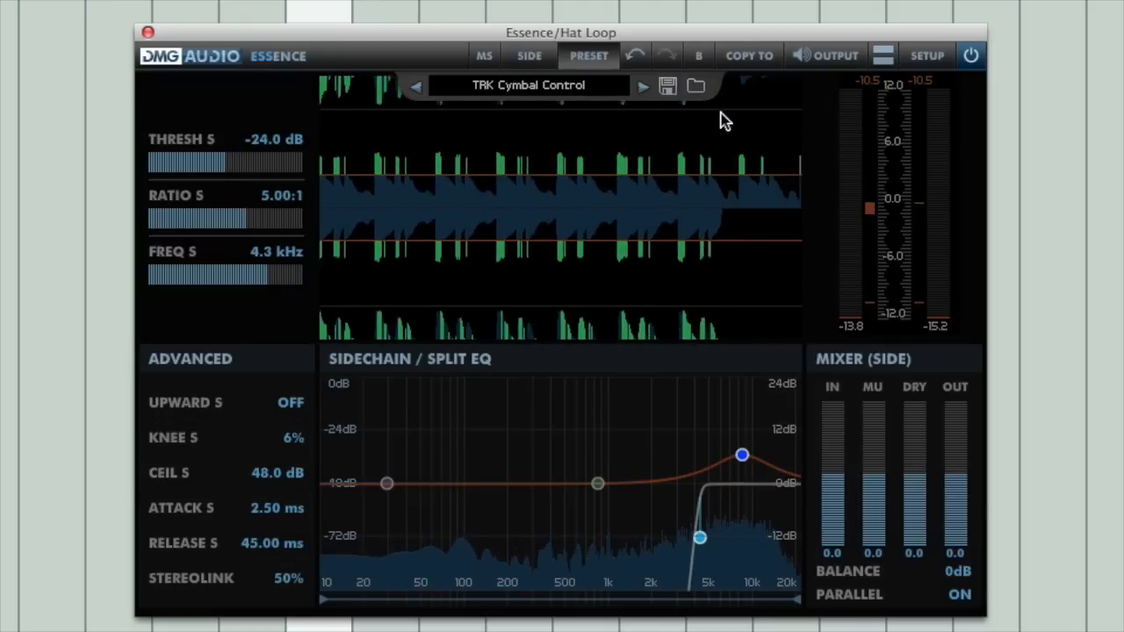
Step: Nudge the side channel's high-frequency sidechain peak band slightly upward and toggle the Parallel option
left_click_drag(743, 455, 746, 454)
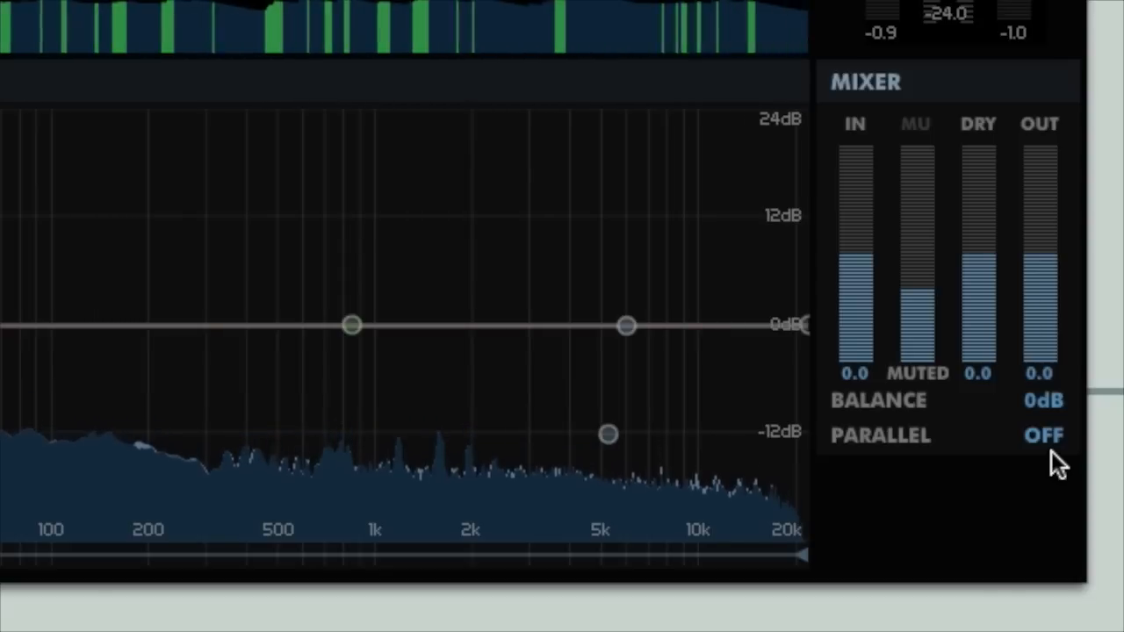
left_click(962, 599)
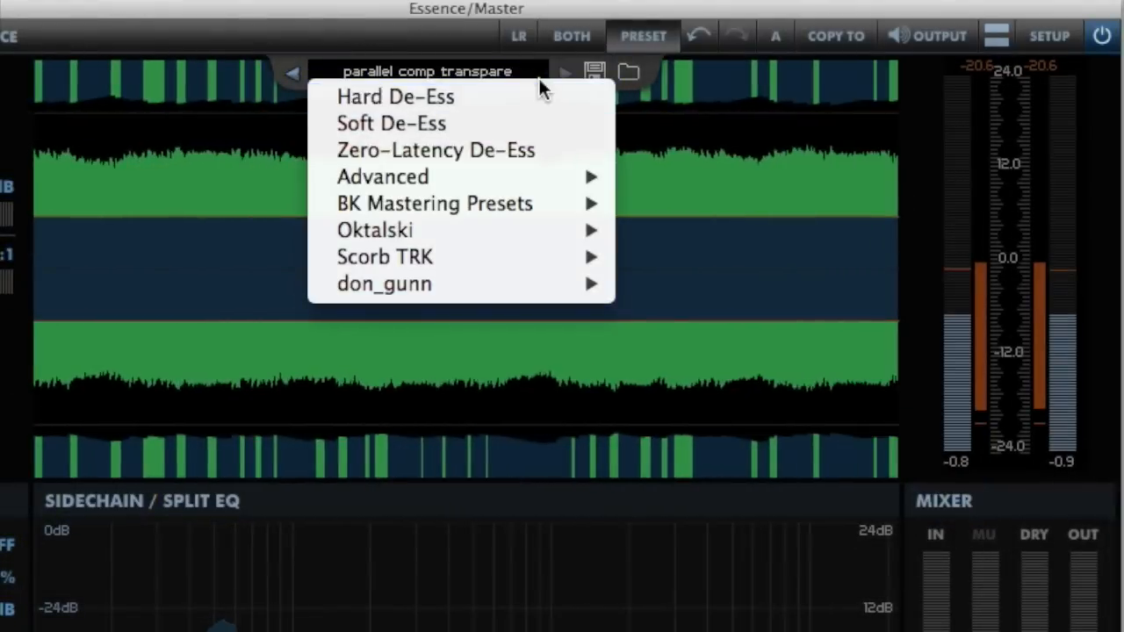
Step: Load the parallel comp tonalization bass LR preset from BK Mastering Presets on the Master instance
mouse_move(590, 203)
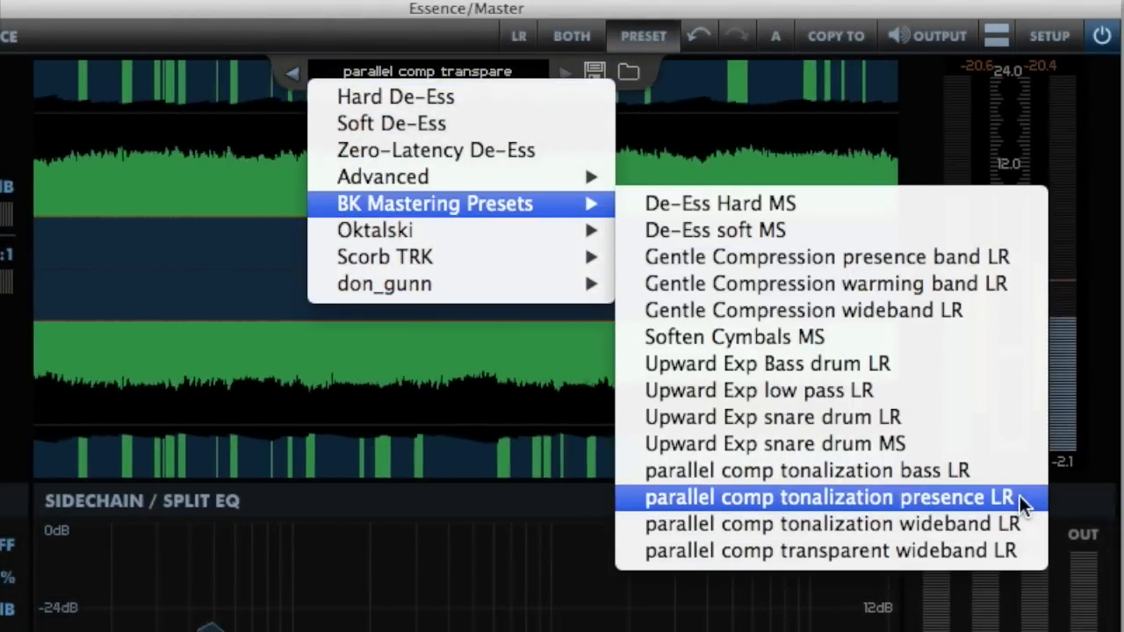
left_click(1009, 466)
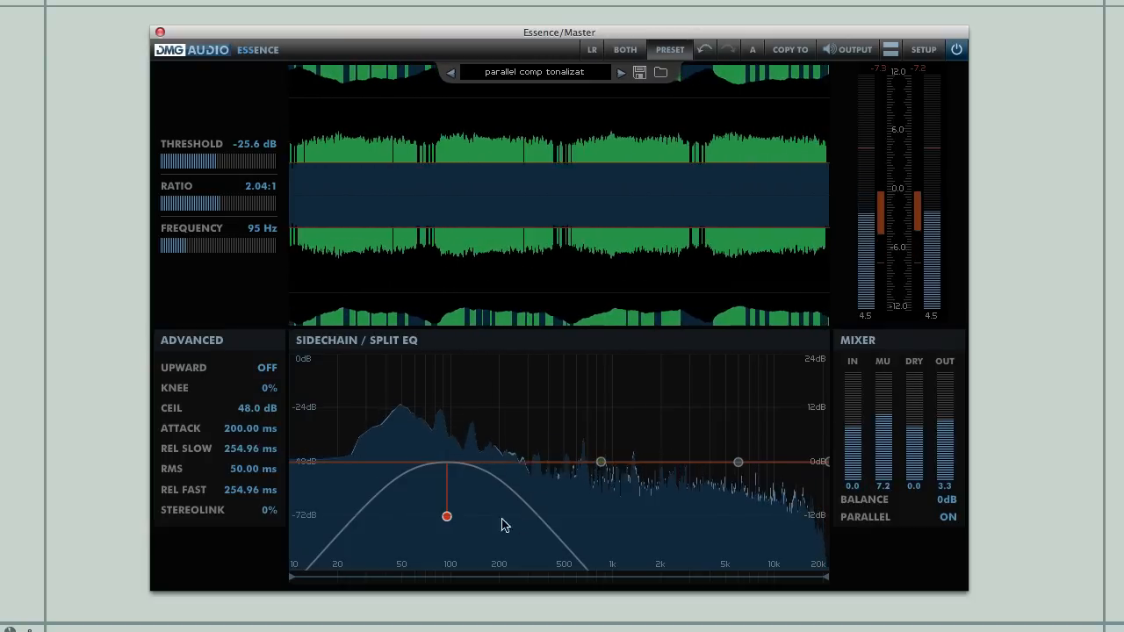
mouse_move(447, 518)
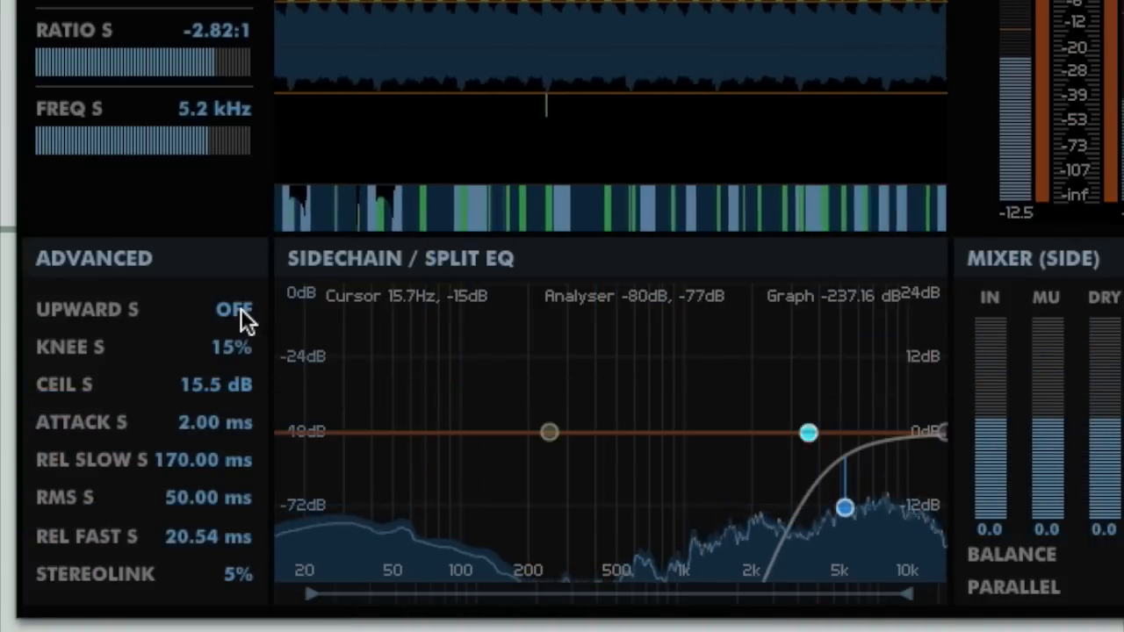
Step: Turn Upward on for the side channel of TRK Exciter Biter and move its high-pass split band to 5.5 kHz
left_click(239, 309)
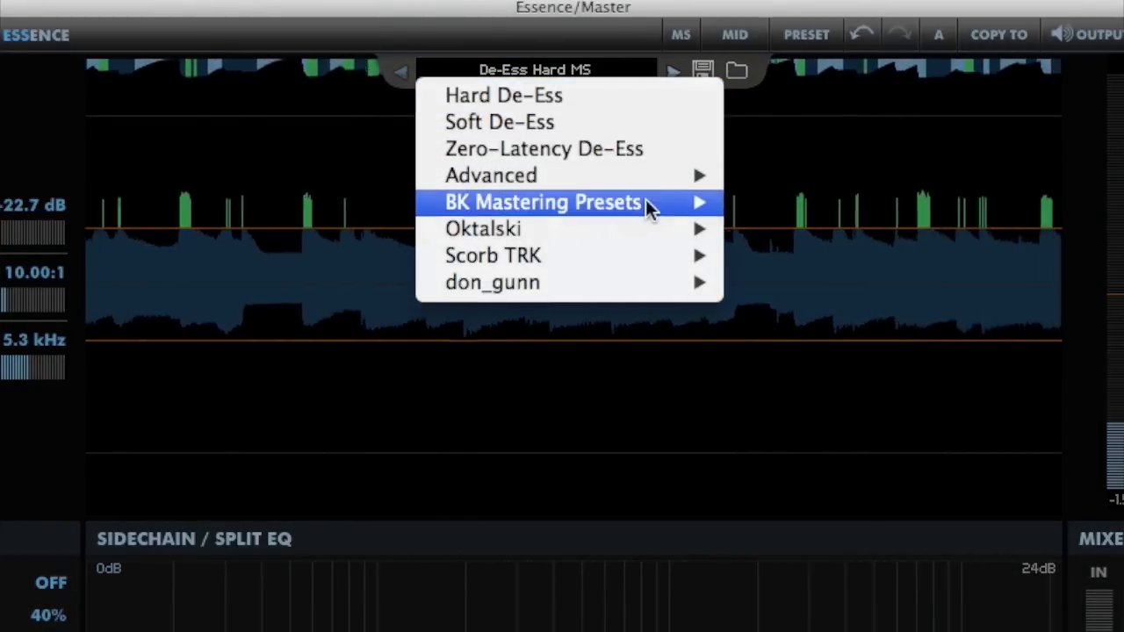
mouse_move(640, 228)
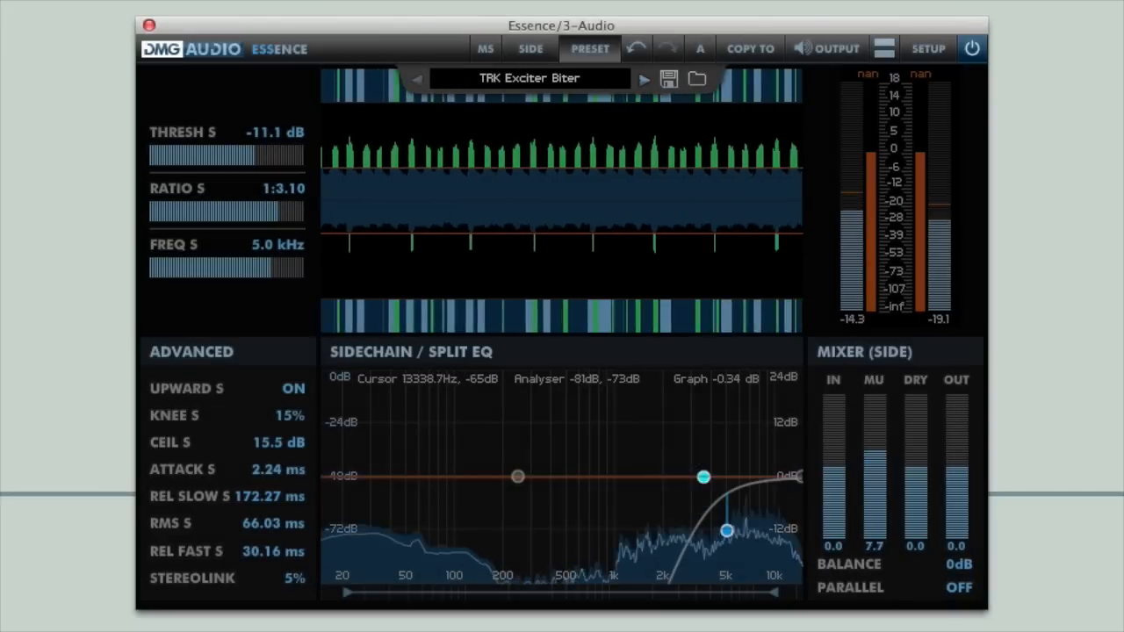
mouse_move(727, 530)
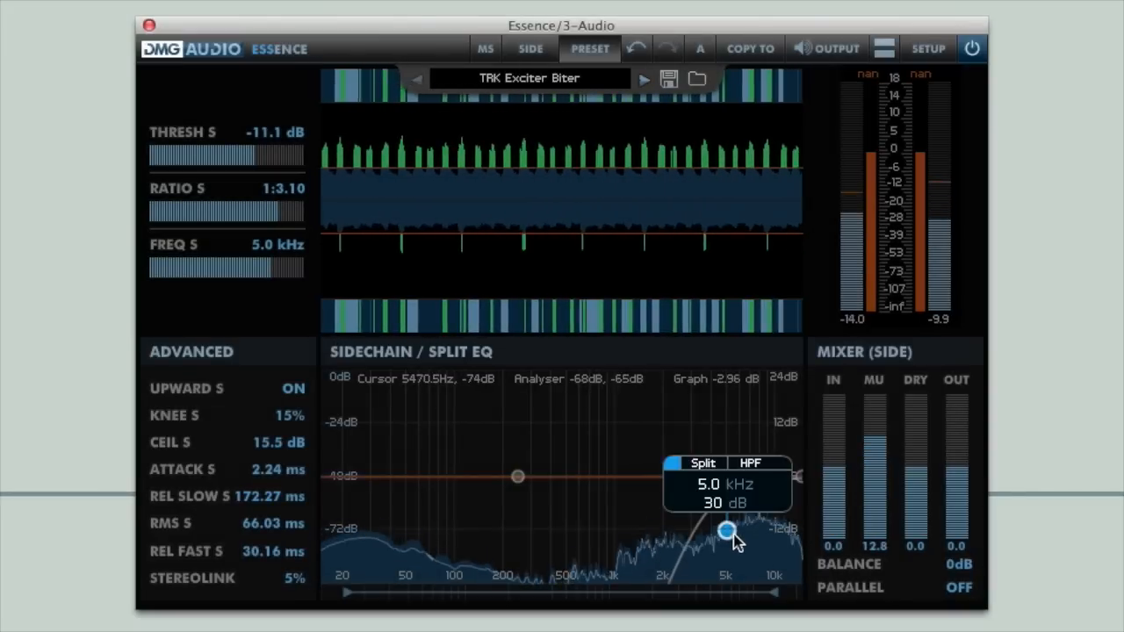
left_click_drag(727, 531, 732, 531)
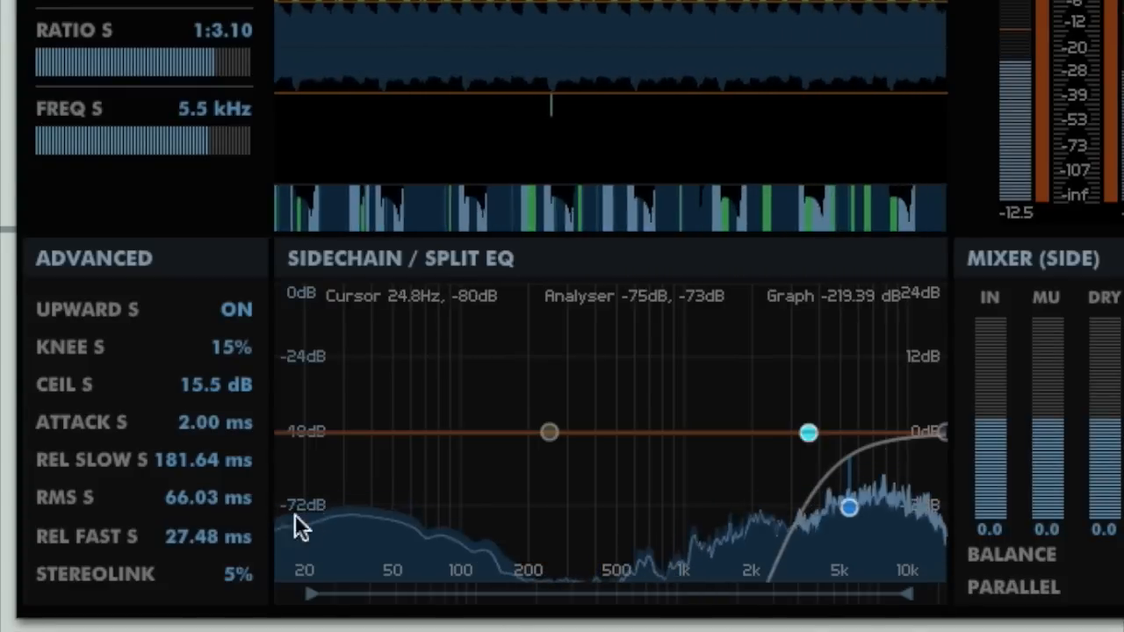
Step: Adjust the side channel's slow release time in the advanced settings
left_click_drag(176, 461, 190, 527)
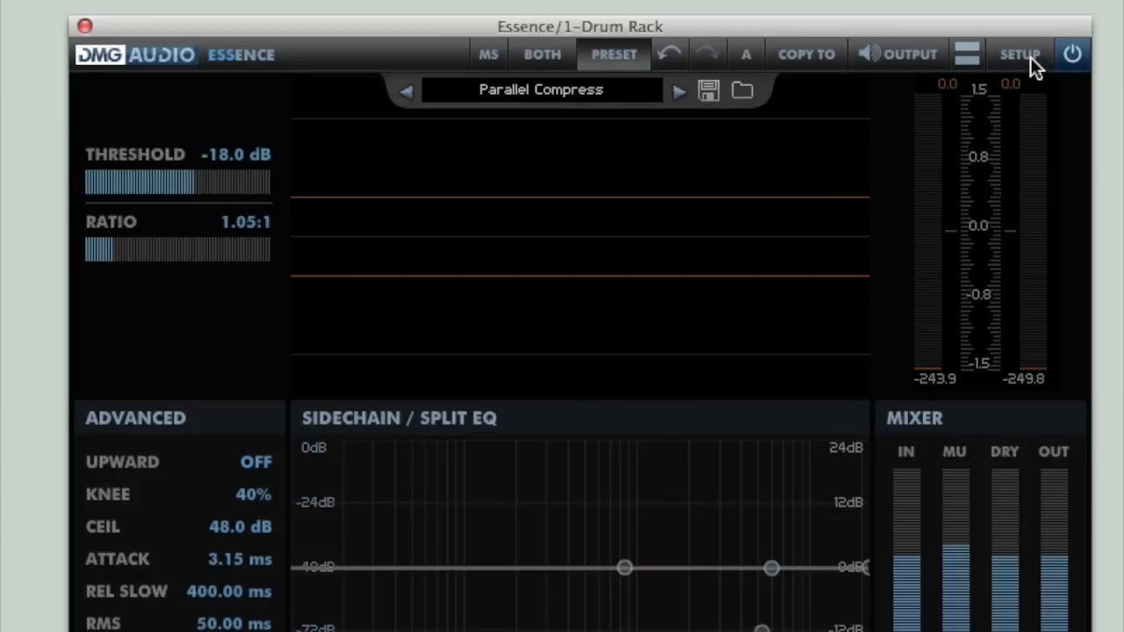
Step: In the Drum Rack instance's Advanced DSP setup, set Lookahead to 18.25 ms, turn Dual Release off and change the oversampling
left_click(1025, 57)
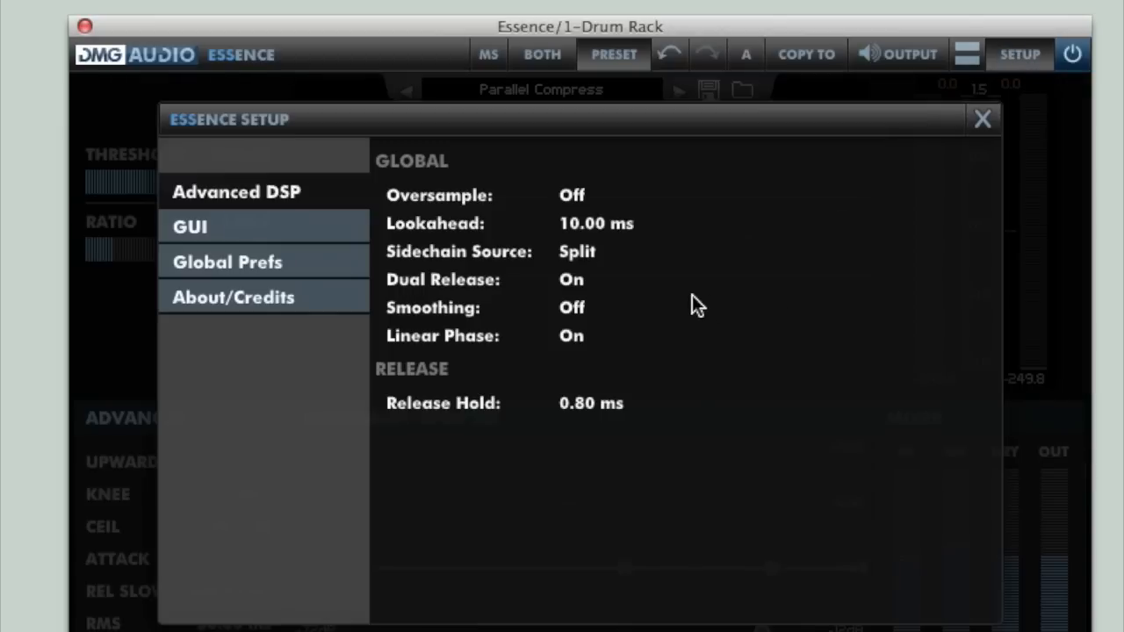
left_click(574, 285)
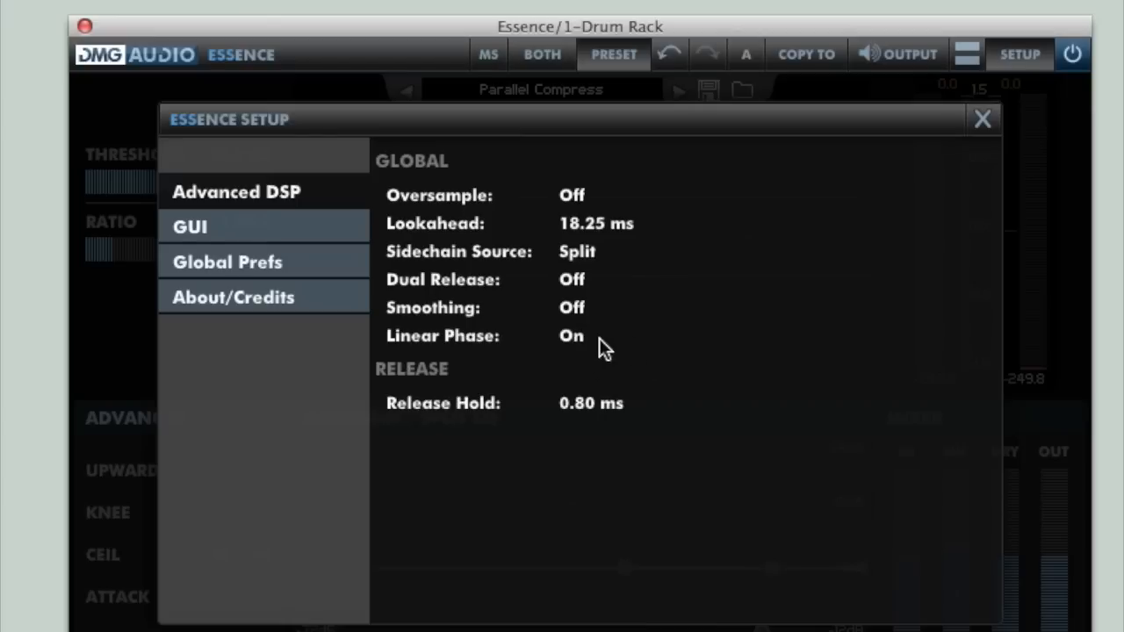
left_click(573, 195)
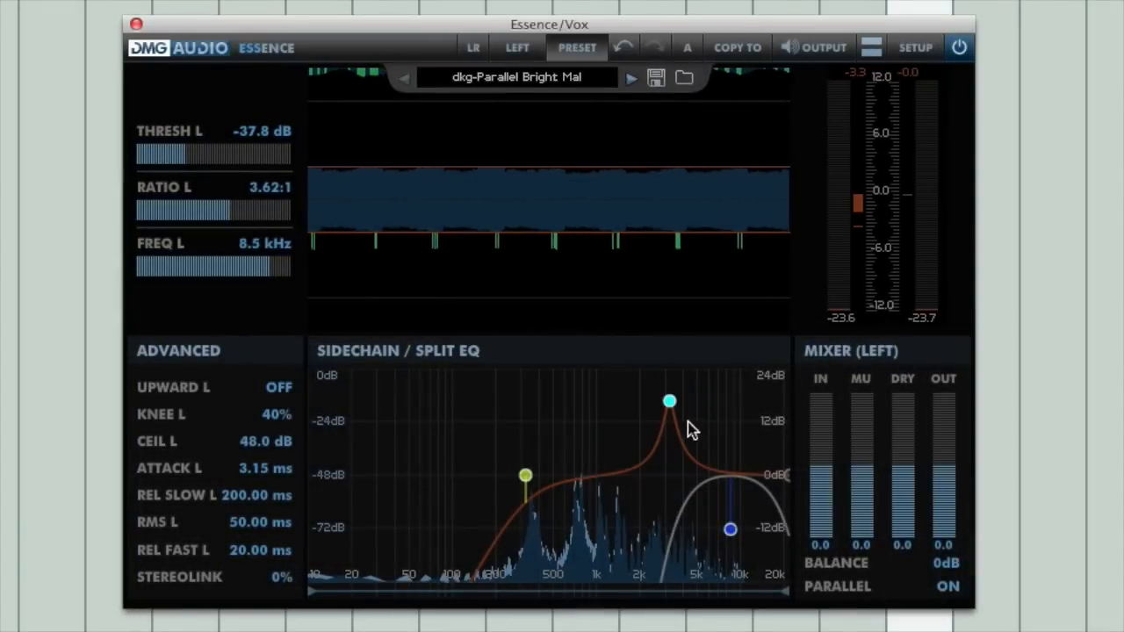
Step: Fine-tune the threshold of the Noisy Hat Gate preset
left_click_drag(670, 402, 694, 400)
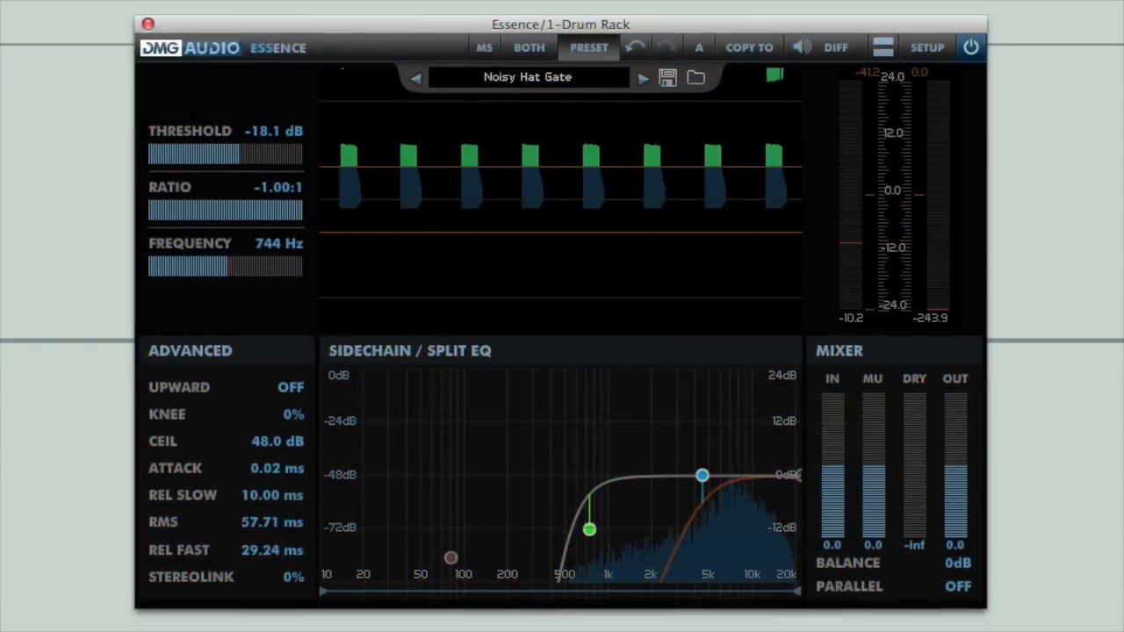
mouse_move(645, 168)
left_mouse_down()
mouse_move(645, 152)
mouse_move(645, 175)
left_mouse_up()
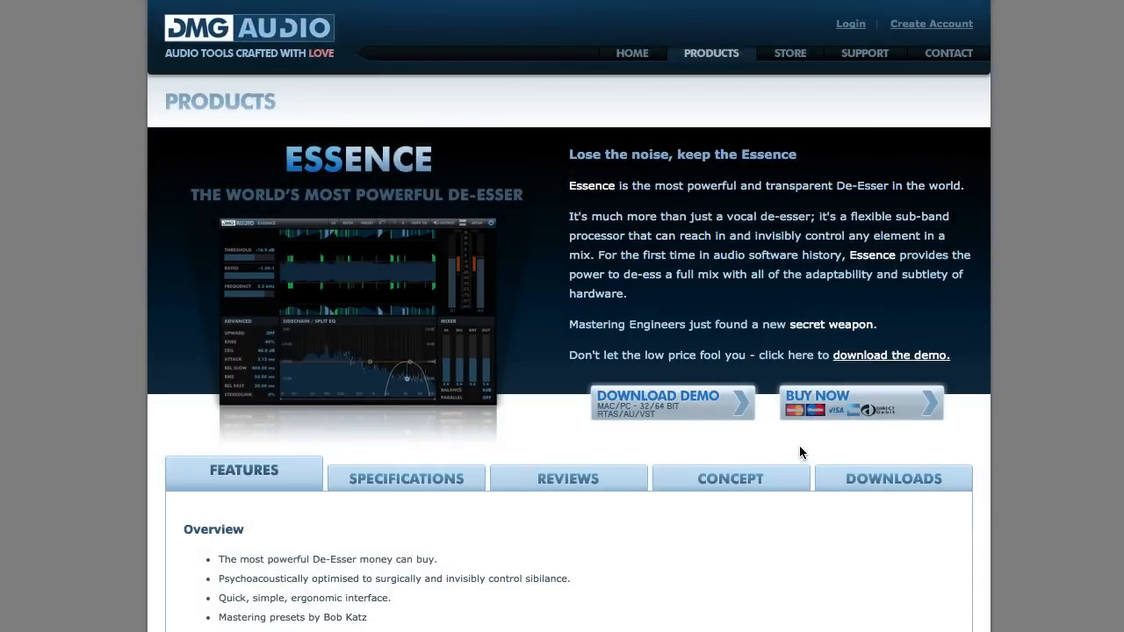